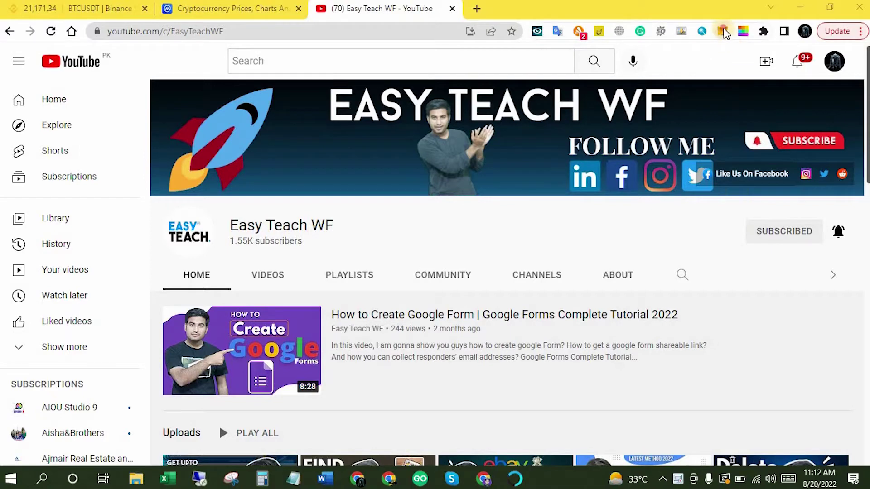
# Search USDT in MetaMask's Import Tokens, open the Custom Token form, then switch to CoinMarketCap.
pyautogui.click(722, 32)
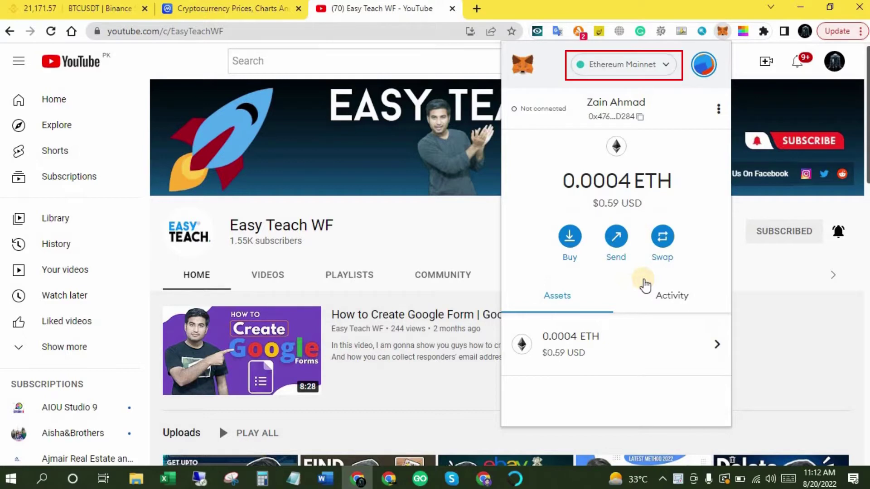
pyautogui.scroll(-3, 646, 284)
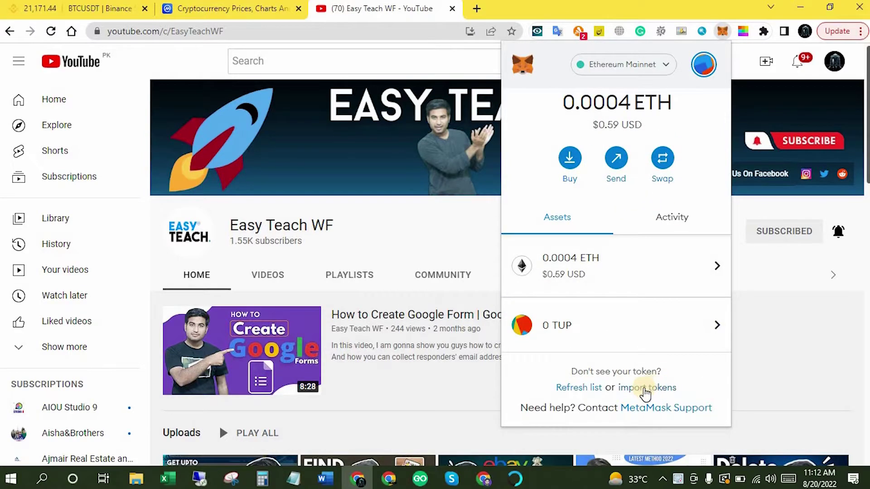
pyautogui.click(648, 389)
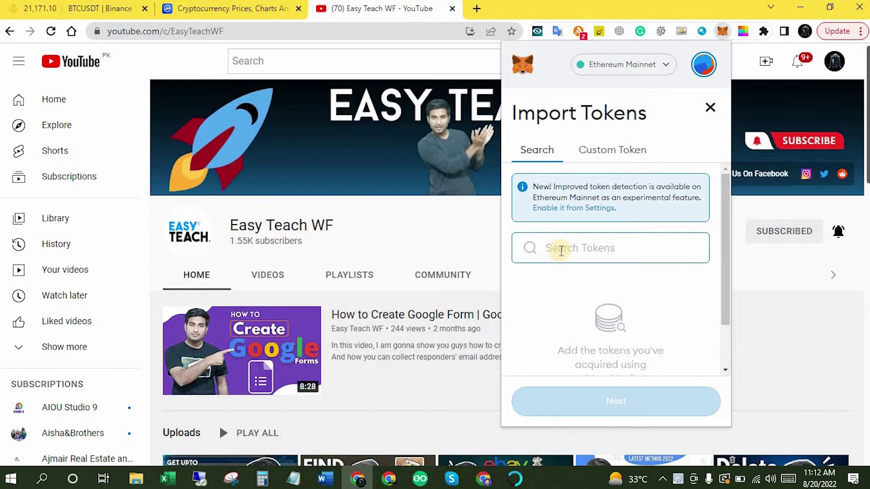
pyautogui.write('USDT')
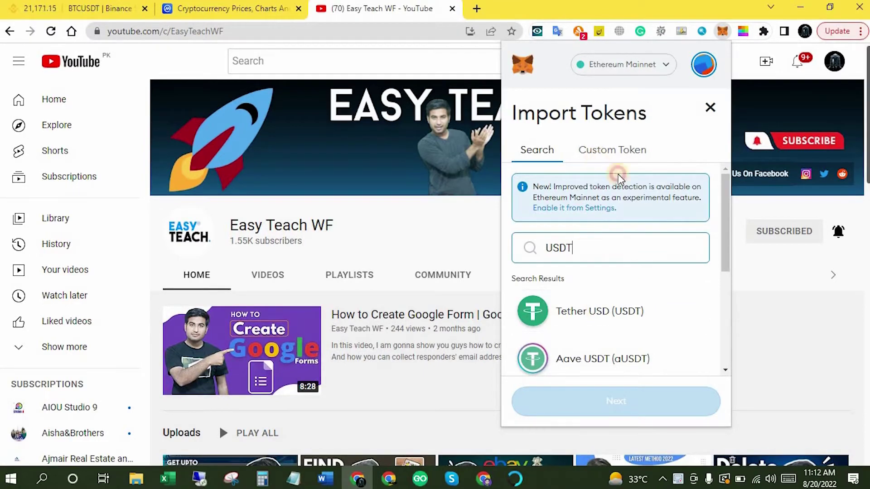
pyautogui.click(601, 154)
pyautogui.click(211, 4)
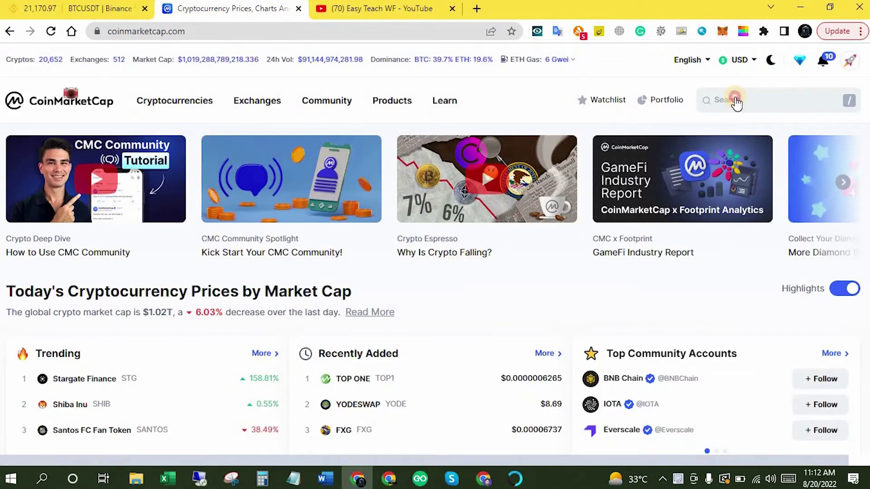
# Search 'usdt' on CoinMarketCap and open the Tether (USDT) page.
pyautogui.click(736, 102)
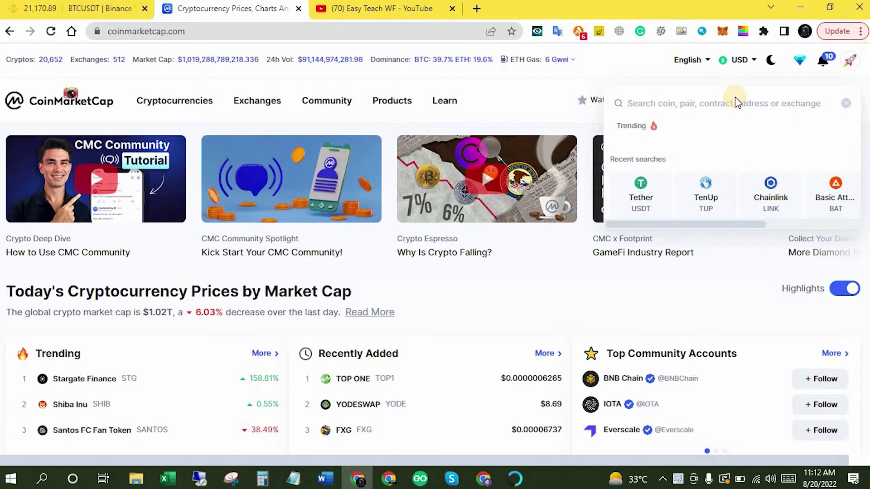
pyautogui.write('usdt')
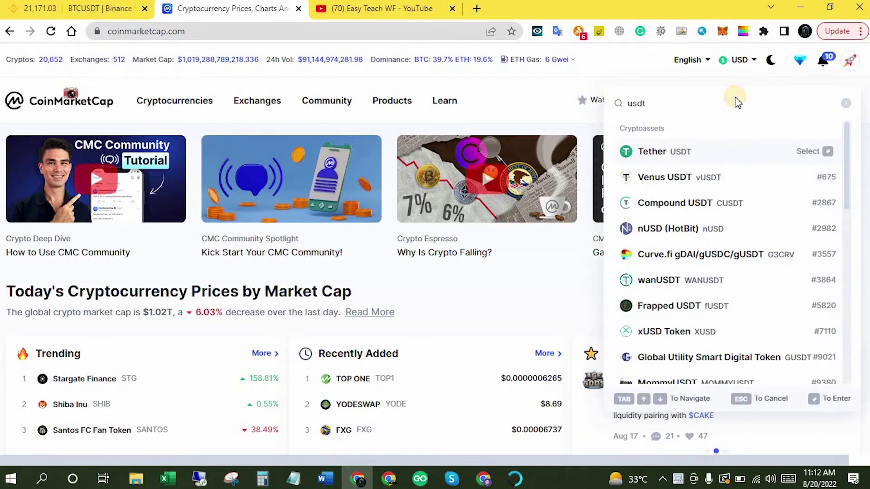
pyautogui.click(683, 150)
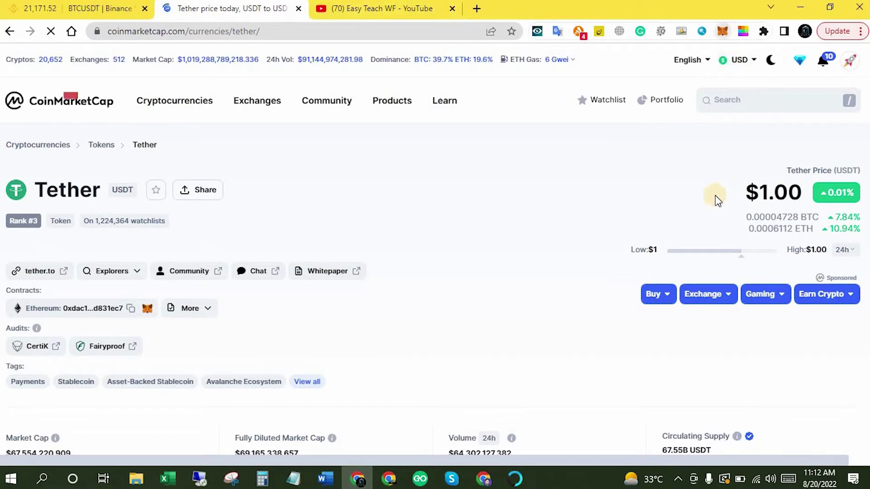
# Copy Tether's Ethereum contract address and reopen the MetaMask wallet.
pyautogui.click(637, 66)
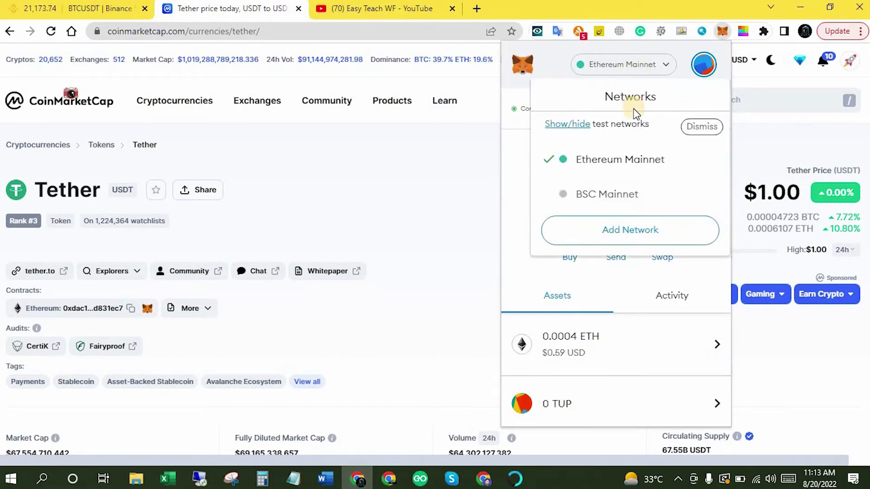
pyautogui.click(626, 282)
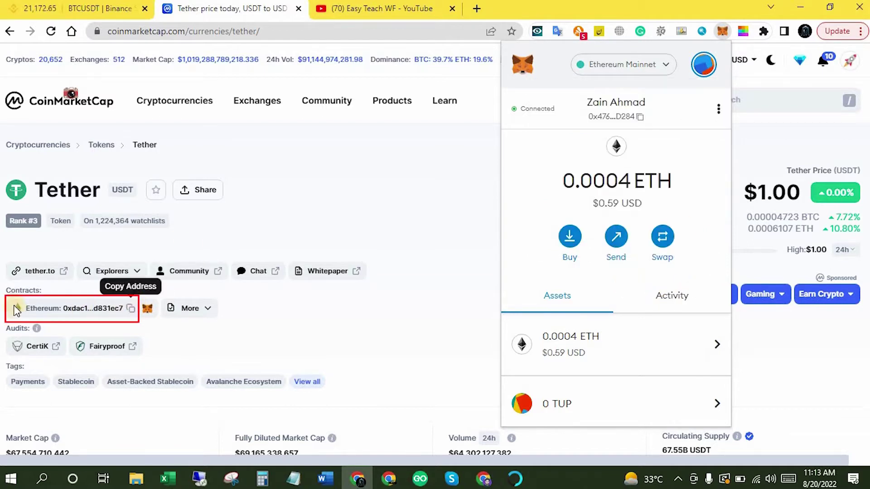
pyautogui.click(201, 317)
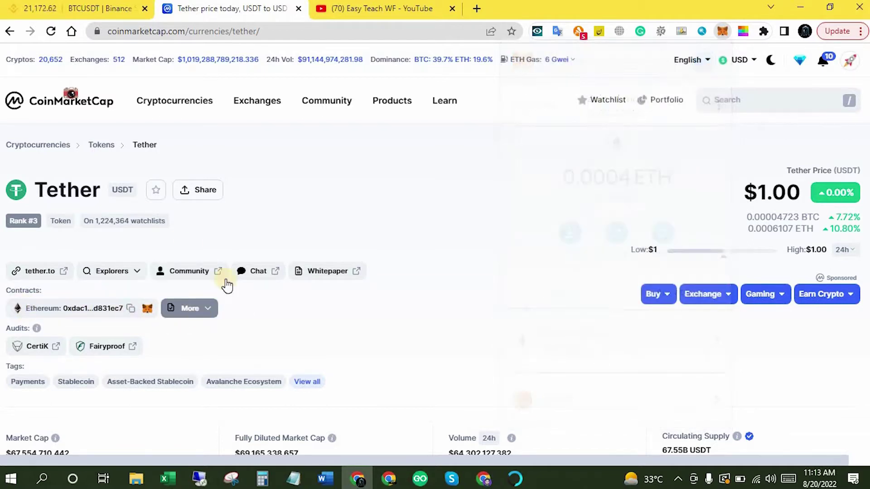
pyautogui.scroll(-4, 217, 263)
pyautogui.scroll(-2, 228, 282)
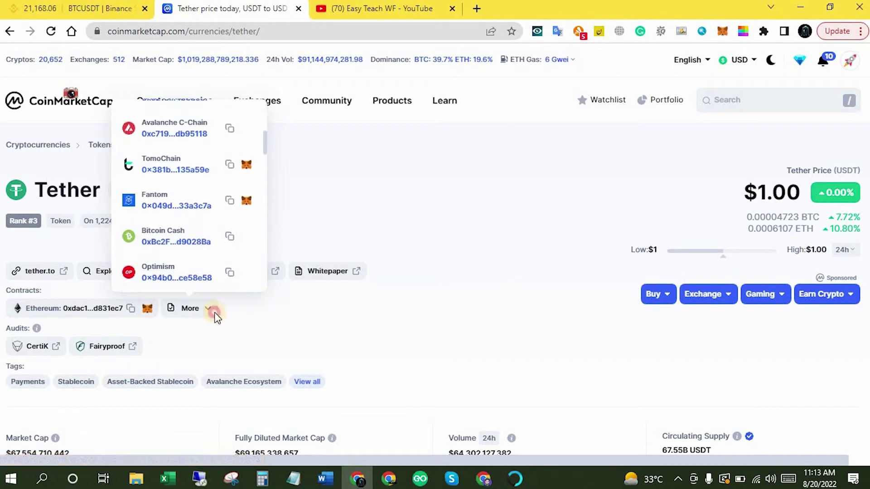
pyautogui.click(131, 309)
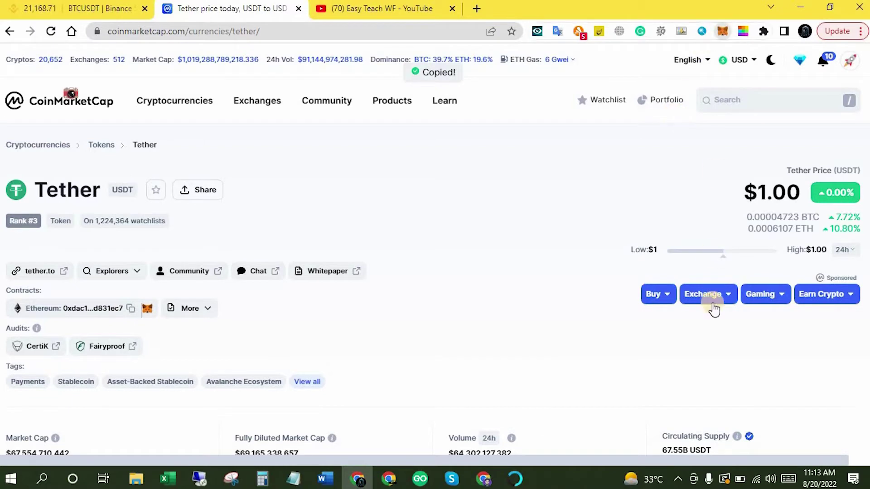
pyautogui.hotkey('alt', 'shift', 'm')
pyautogui.scroll(-2, 637, 311)
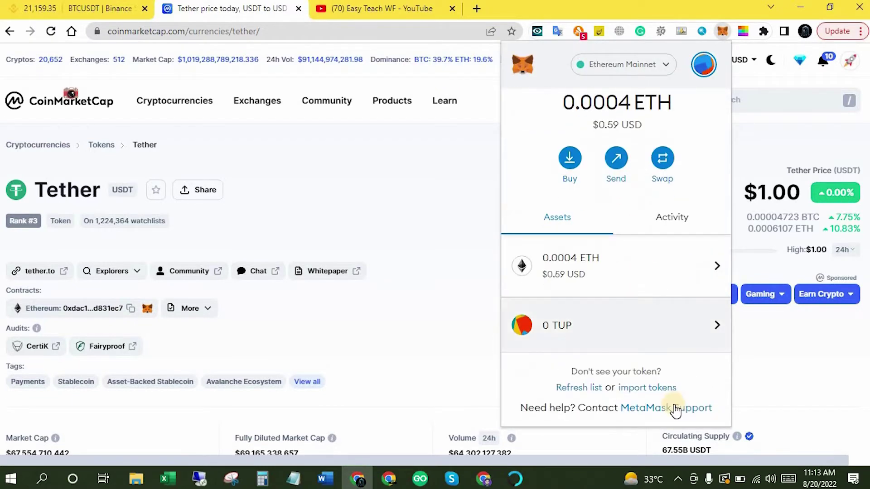
# Paste Tether's Ethereum contract address into MetaMask's custom token form and import USDT.
pyautogui.click(651, 389)
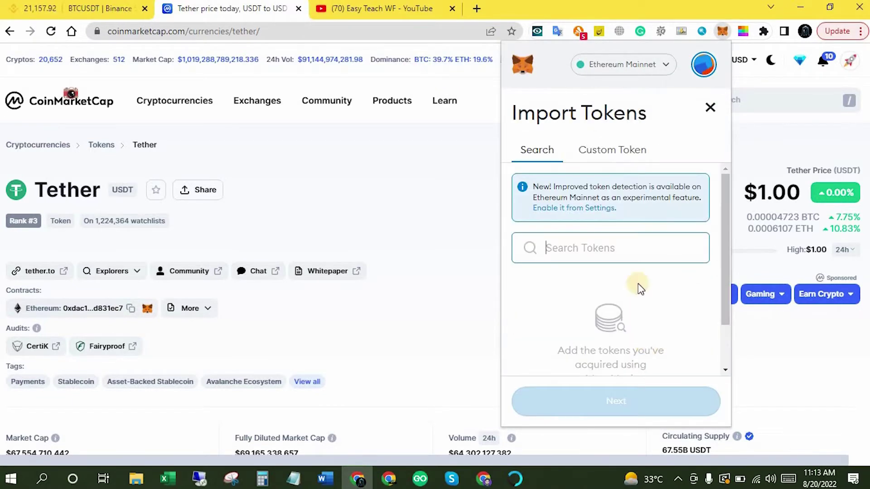
pyautogui.click(600, 150)
pyautogui.click(546, 266)
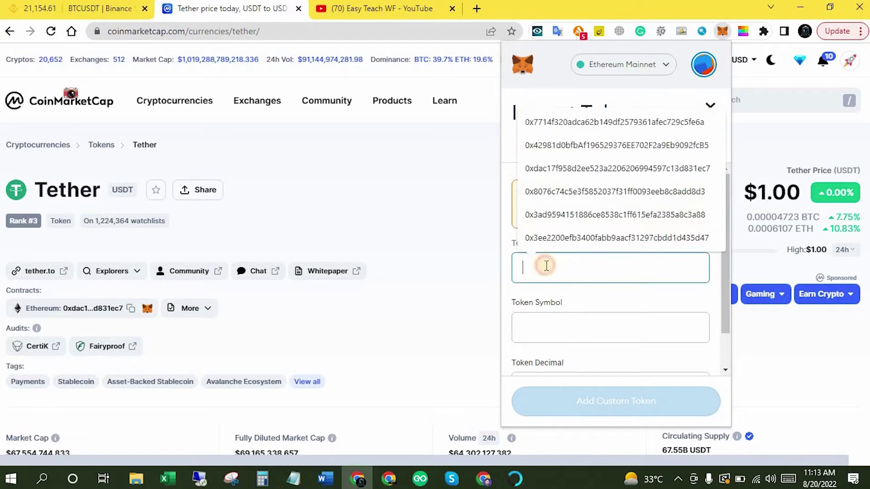
pyautogui.hotkey('ctrl', 'v')
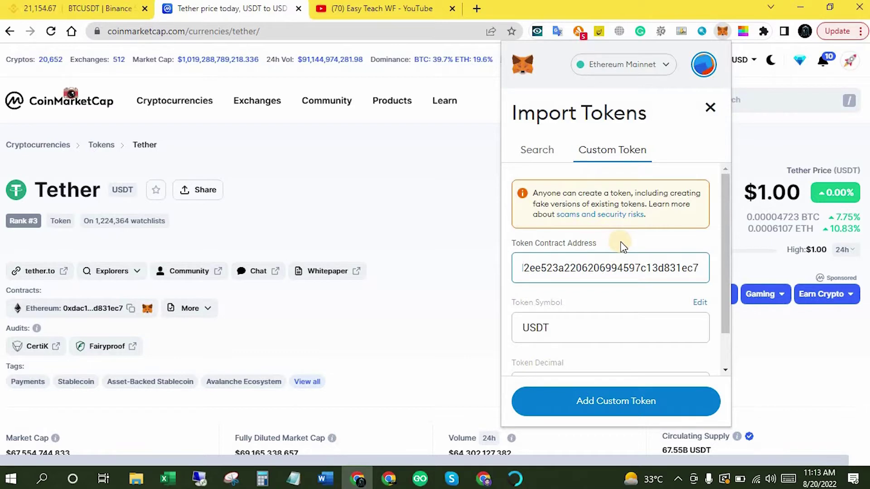
pyautogui.scroll(-1, 620, 317)
pyautogui.click(593, 397)
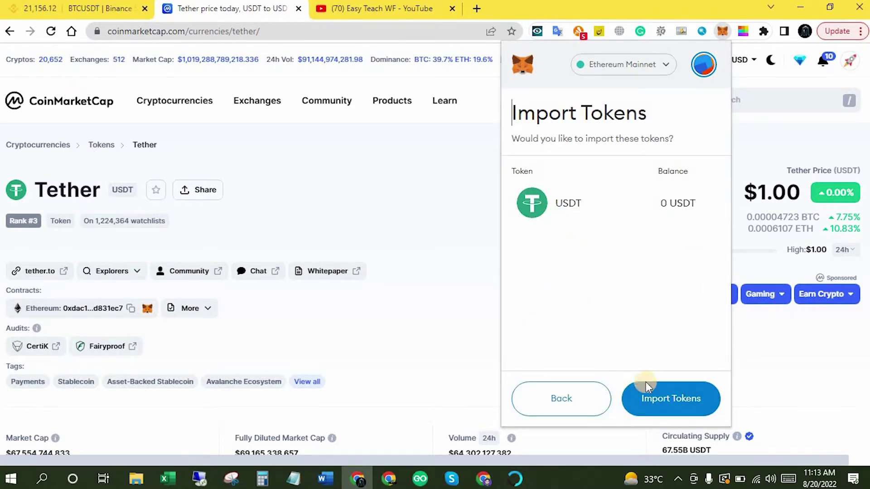
pyautogui.click(654, 399)
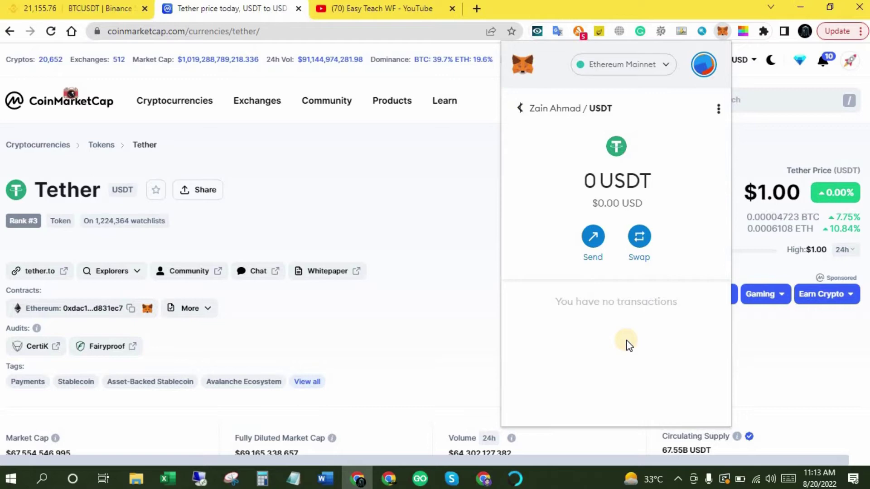
# Copy the wallet address from MetaMask's Account details and return to the Binance tab.
pyautogui.click(718, 110)
pyautogui.click(636, 132)
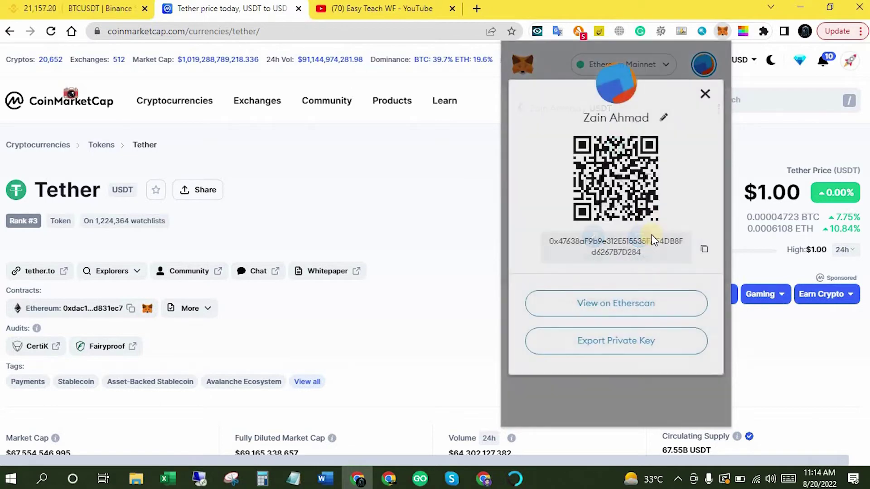
pyautogui.click(678, 258)
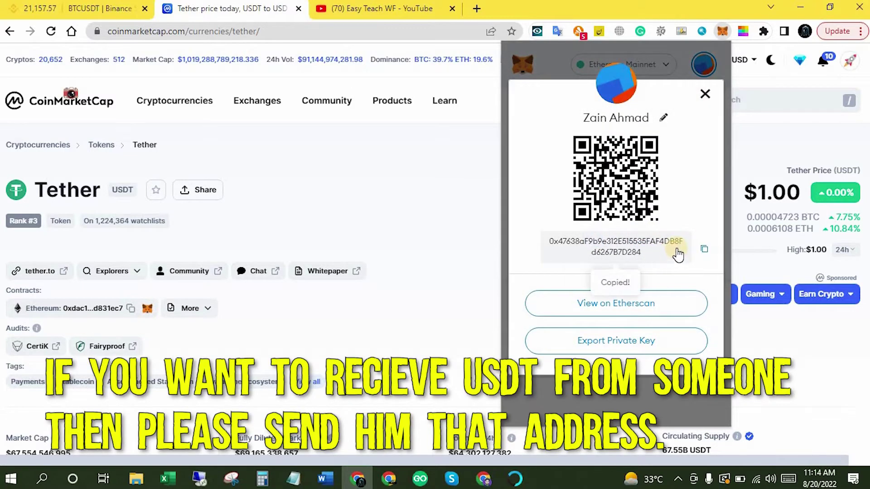
pyautogui.click(705, 93)
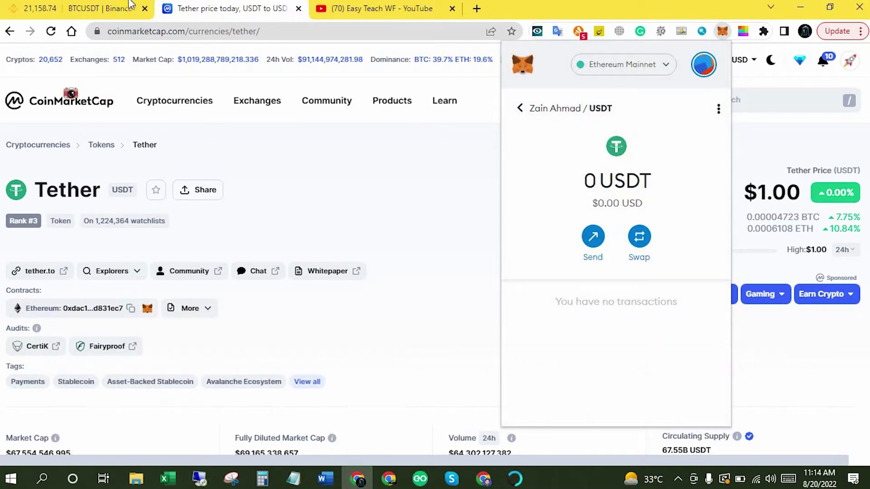
pyautogui.click(135, 8)
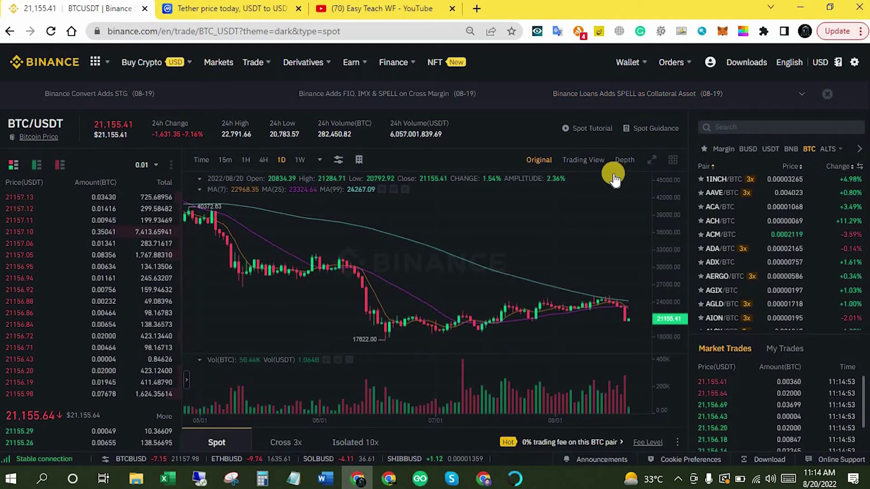
# Start a USDT withdrawal from the Binance Fiat and Spot wallet.
pyautogui.moveTo(637, 67)
pyautogui.click(646, 126)
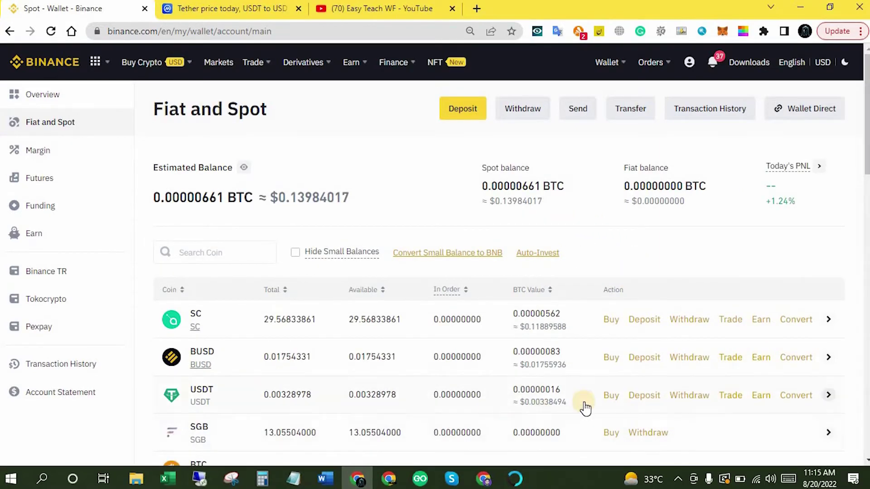
pyautogui.click(684, 396)
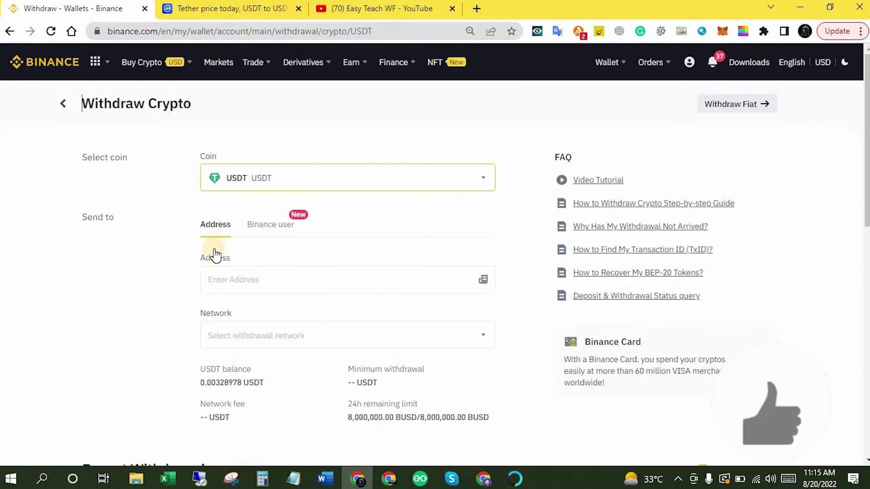
# Paste the MetaMask account address into the withdrawal recipient address field.
pyautogui.click(230, 275)
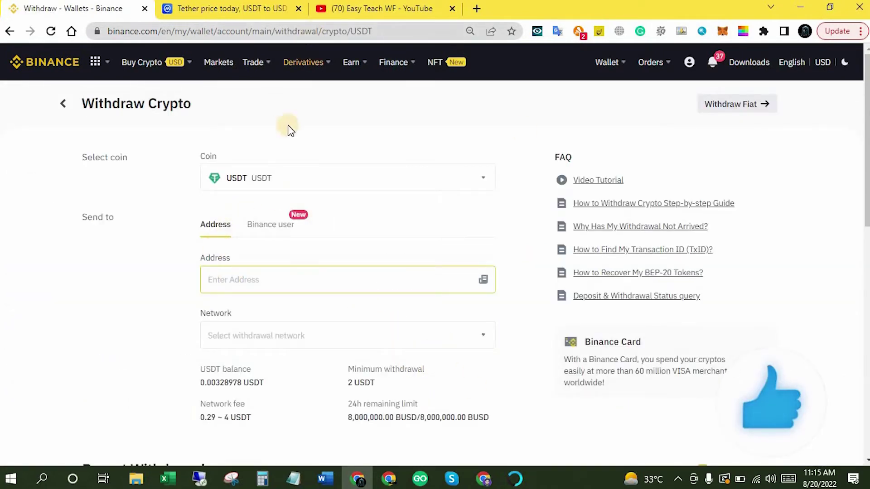
pyautogui.click(722, 31)
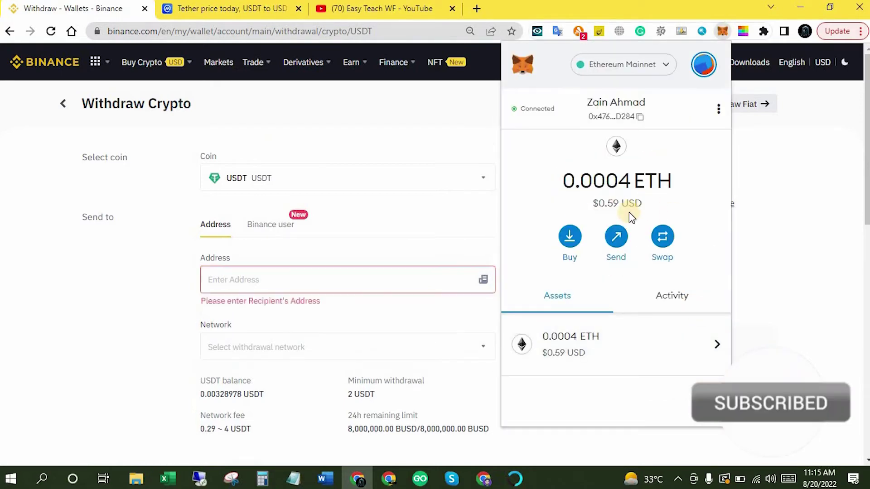
pyautogui.click(632, 128)
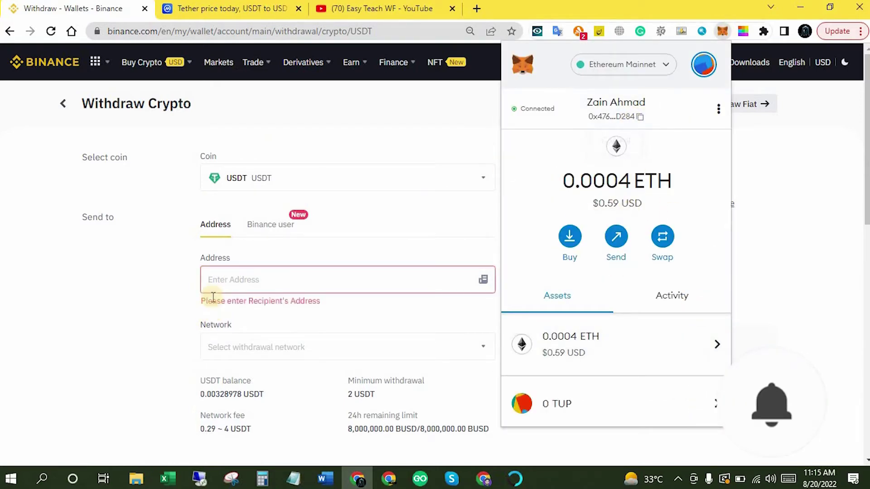
pyautogui.click(224, 277)
pyautogui.hotkey('ctrl', 'v')
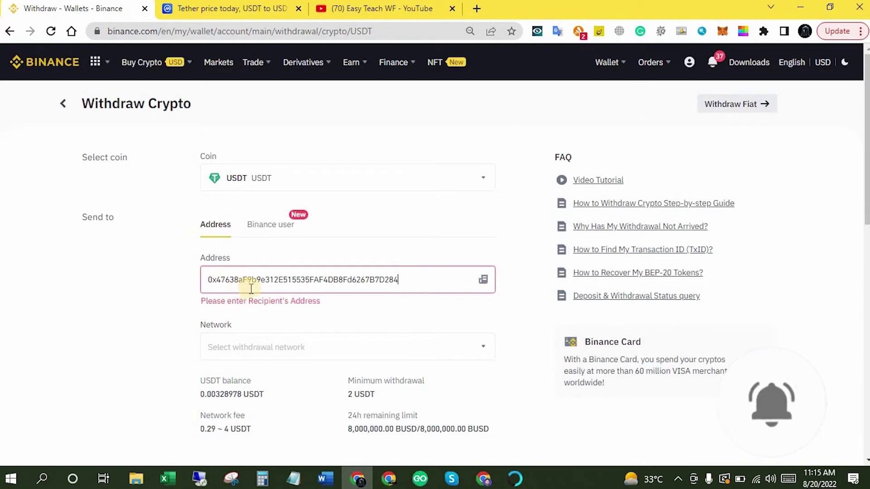
pyautogui.scroll(-3, 204, 290)
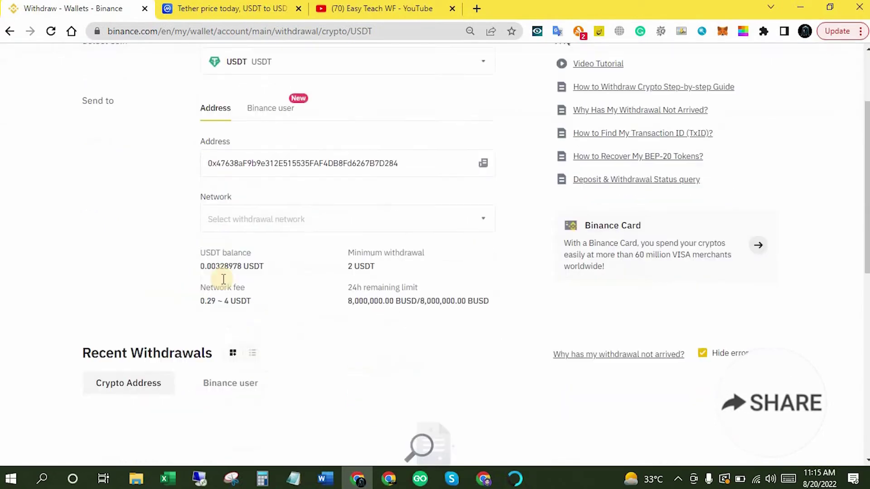
# Set the withdrawal network to ETH Ethereum (ERC20).
pyautogui.click(264, 213)
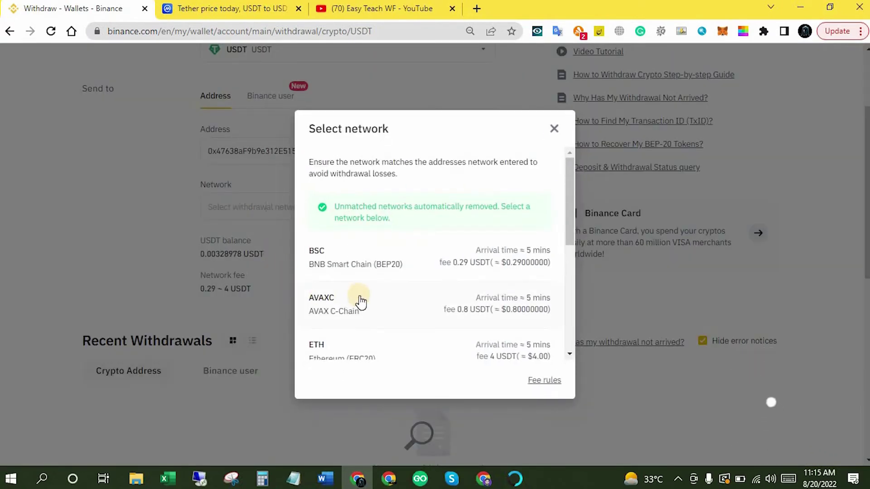
pyautogui.scroll(-3, 380, 307)
pyautogui.click(336, 231)
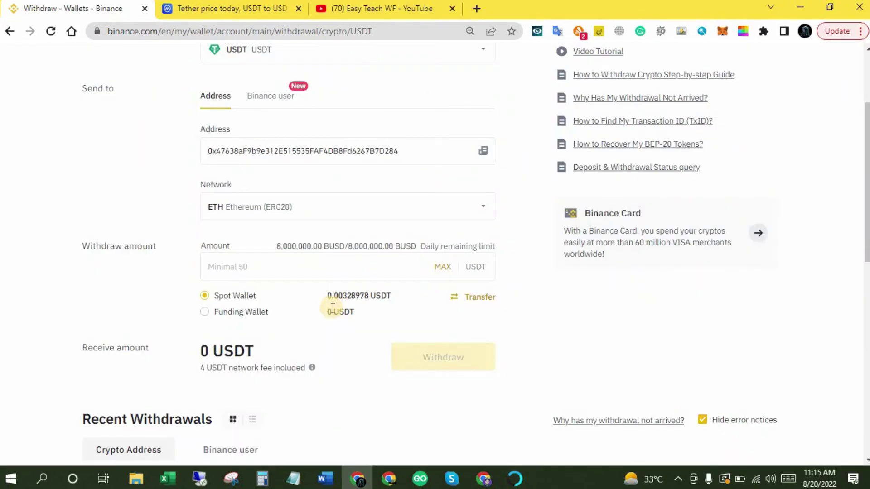
pyautogui.click(233, 268)
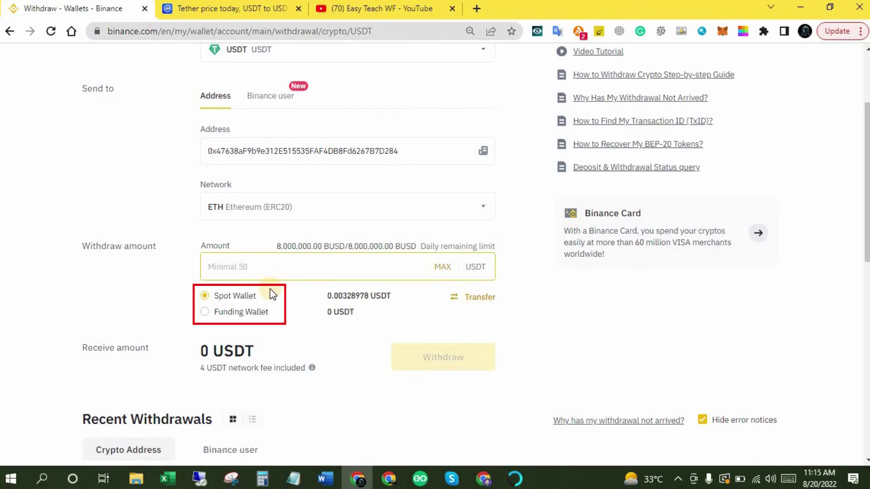
pyautogui.scroll(-1, 412, 301)
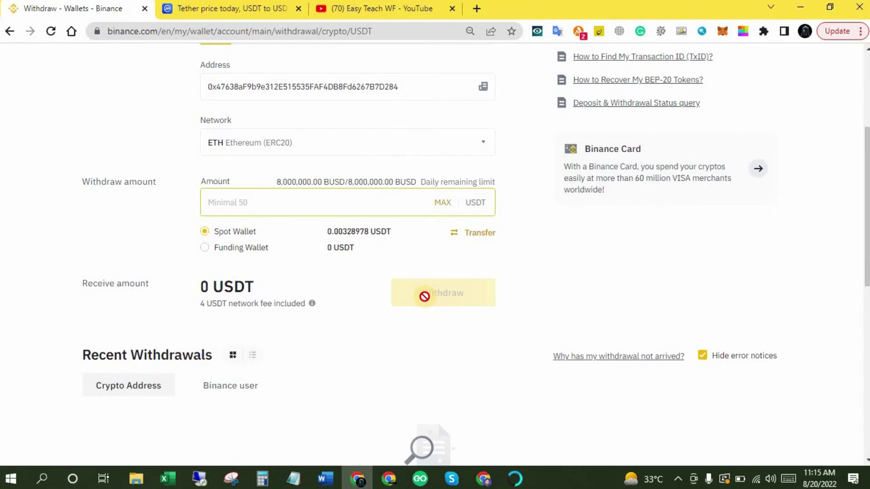